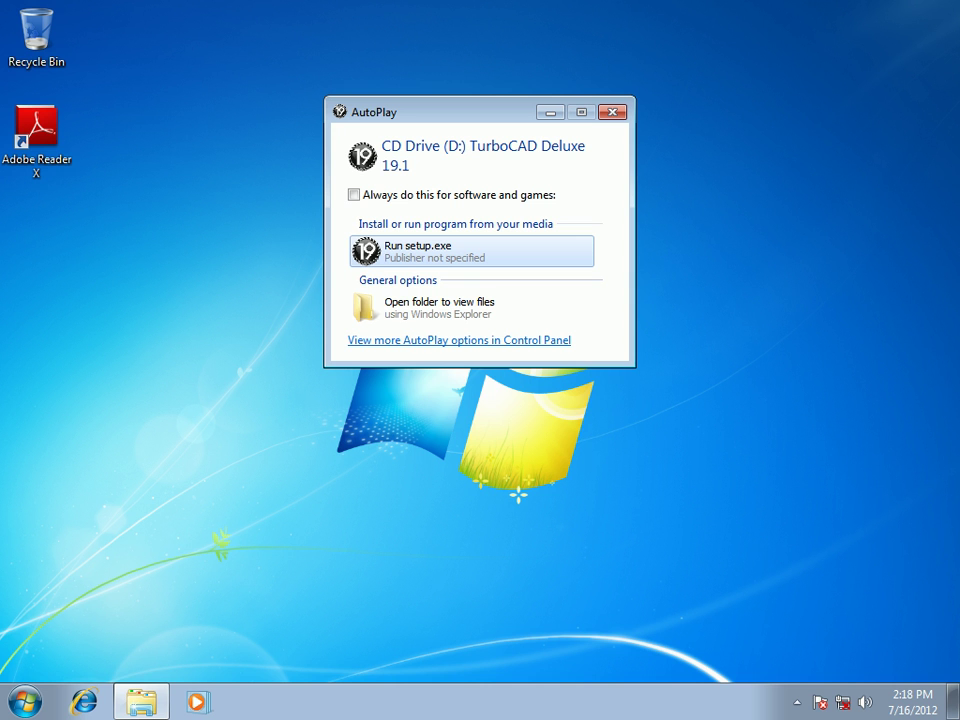
Run setup.exe from the AutoPlay prompt for the TurboCAD Deluxe 19.1 disc.
left_click_drag(380, 118, 383, 157)
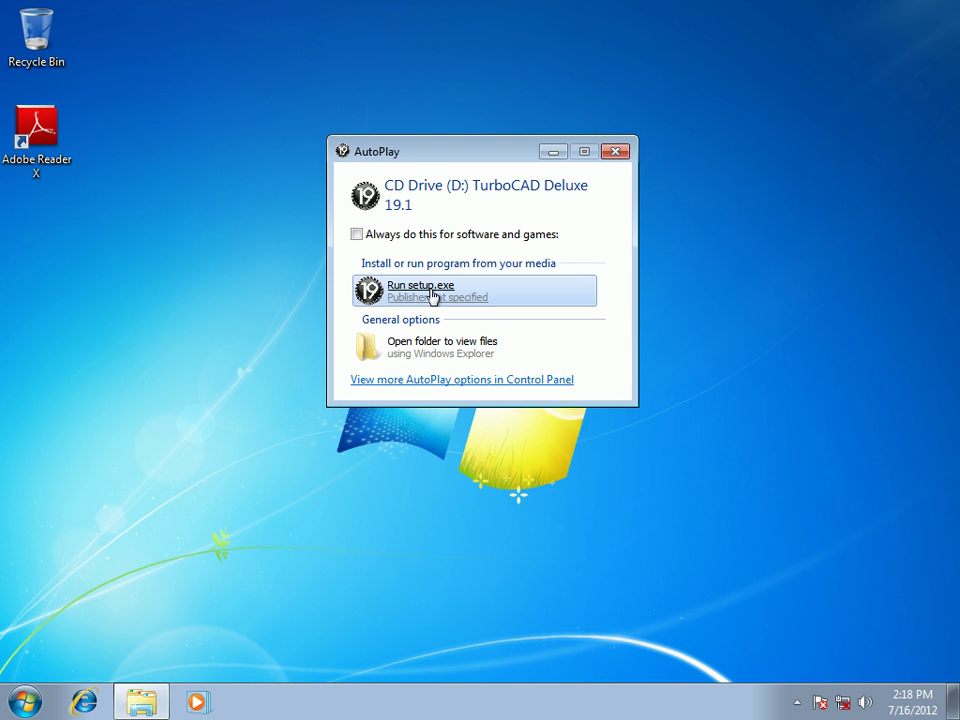
left_click(430, 292)
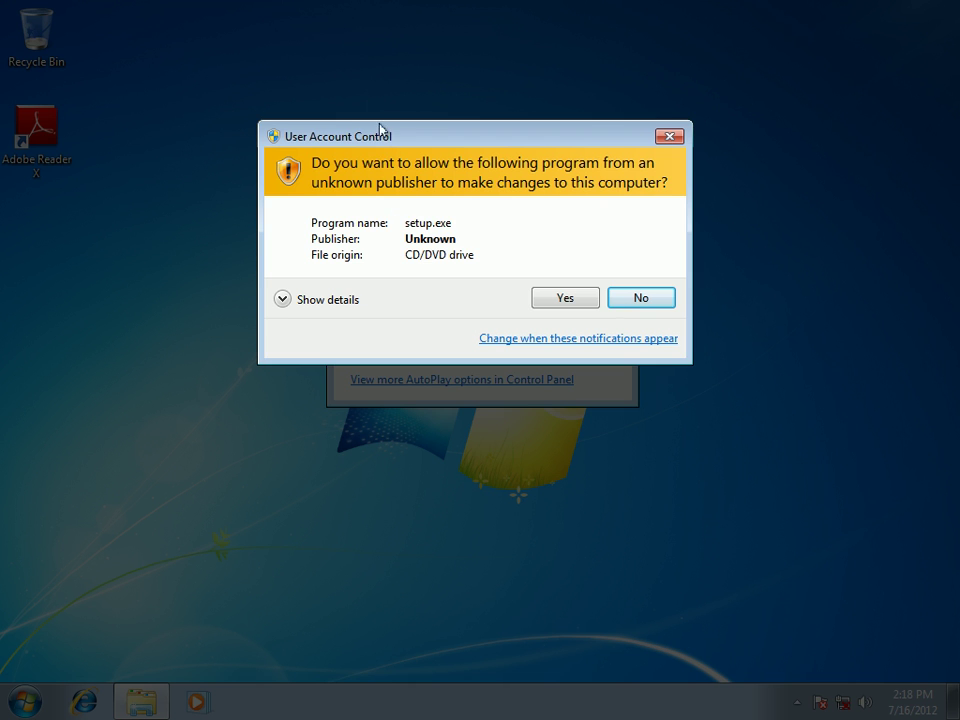
Allow setup.exe from the CD/DVD drive to make changes in User Account Control.
left_click_drag(376, 138, 369, 165)
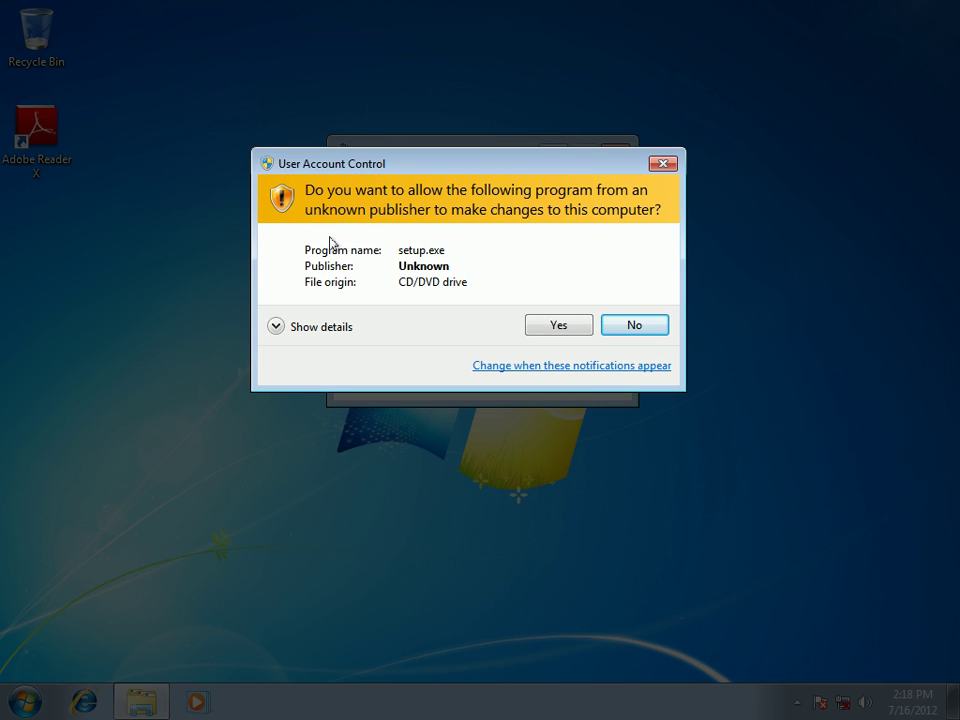
left_click(559, 325)
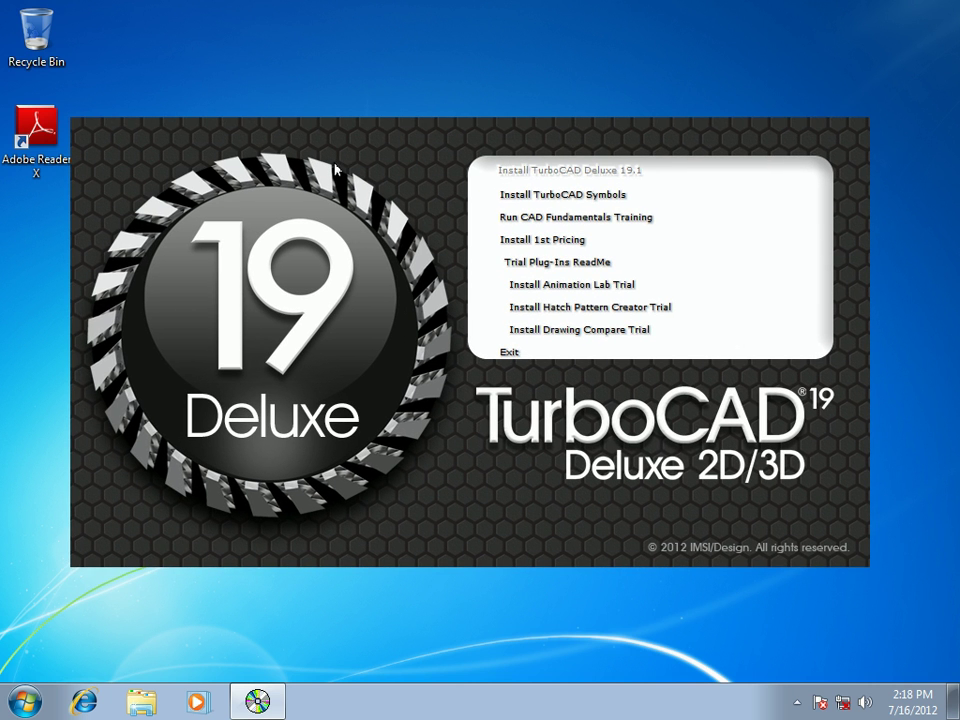
Choose 'Install TurboCAD Deluxe 19.1' from the setup launcher menu.
left_click(521, 178)
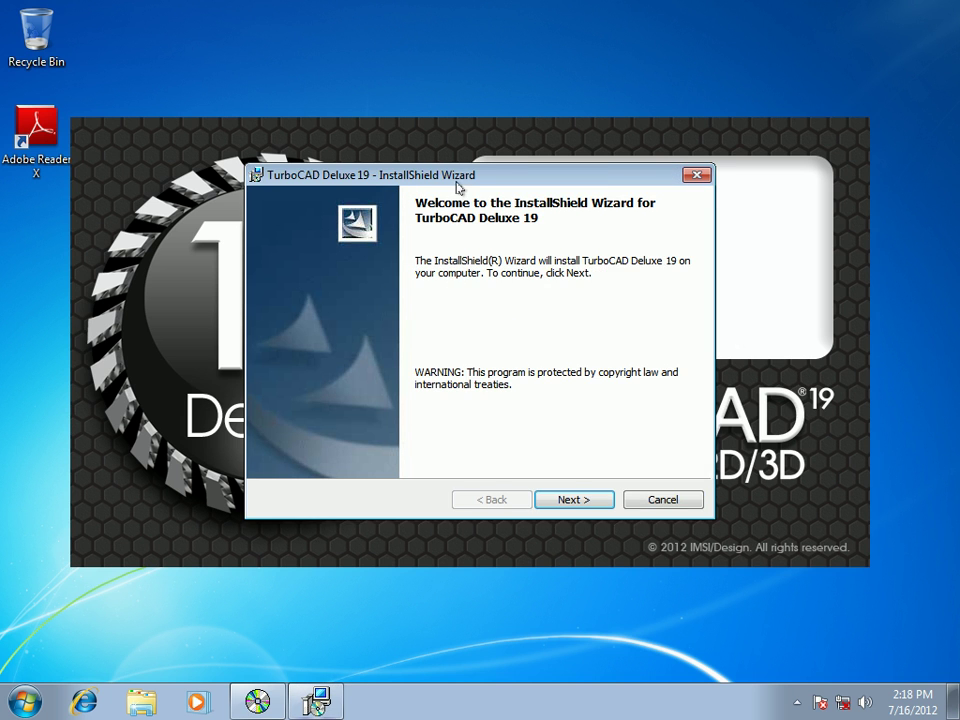
Pass the welcome page, scroll the license, and accept its terms.
left_click_drag(458, 183, 422, 156)
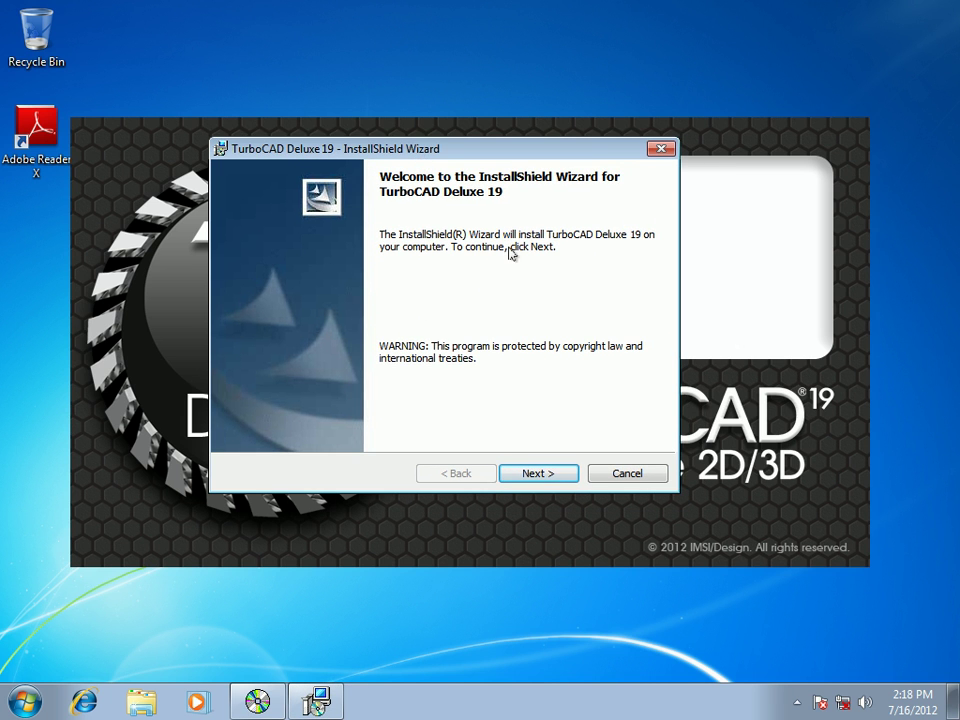
left_click(540, 473)
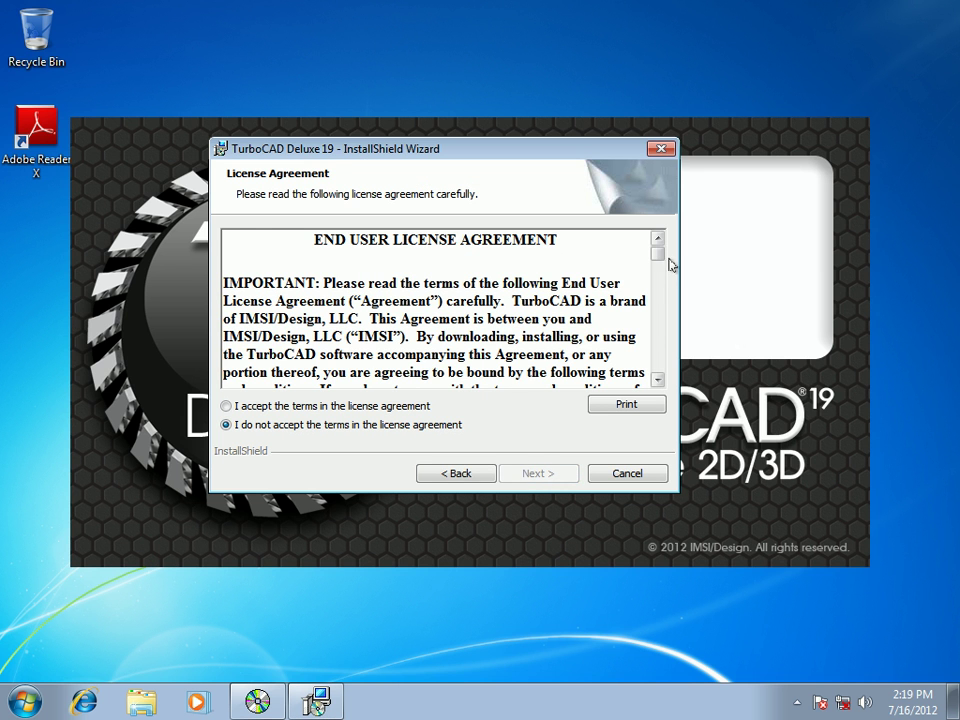
left_click_drag(657, 258, 651, 370)
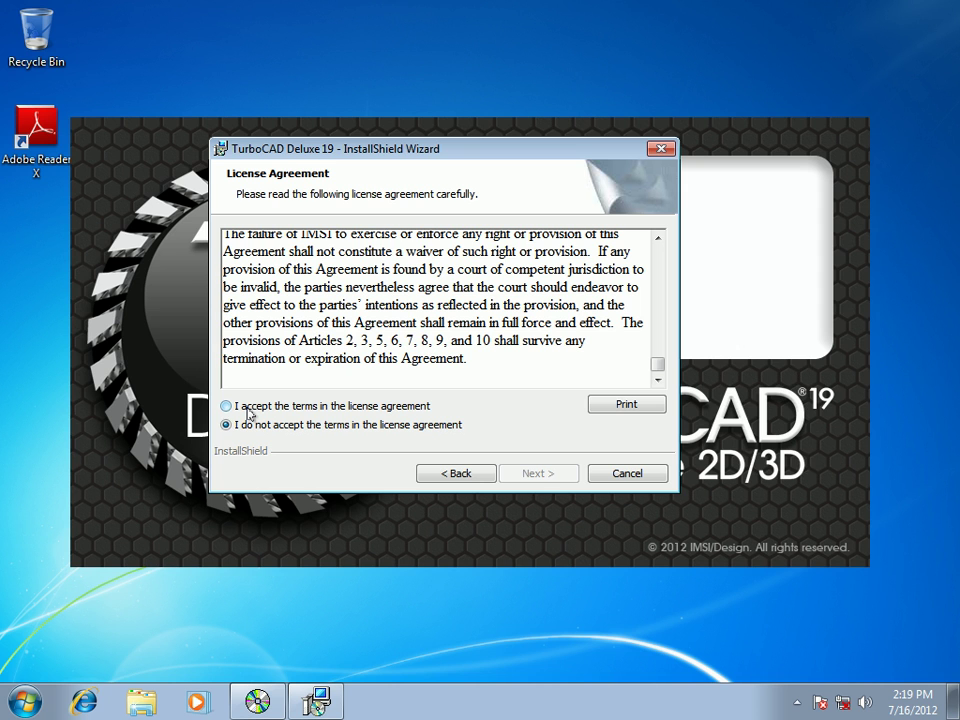
left_click(248, 407)
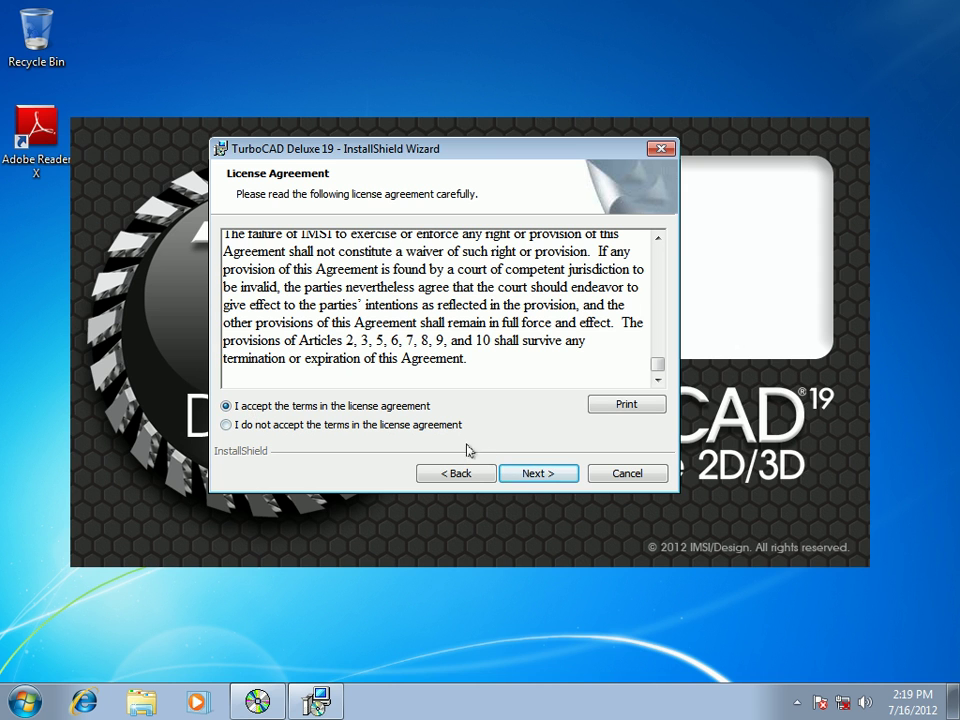
left_click(537, 474)
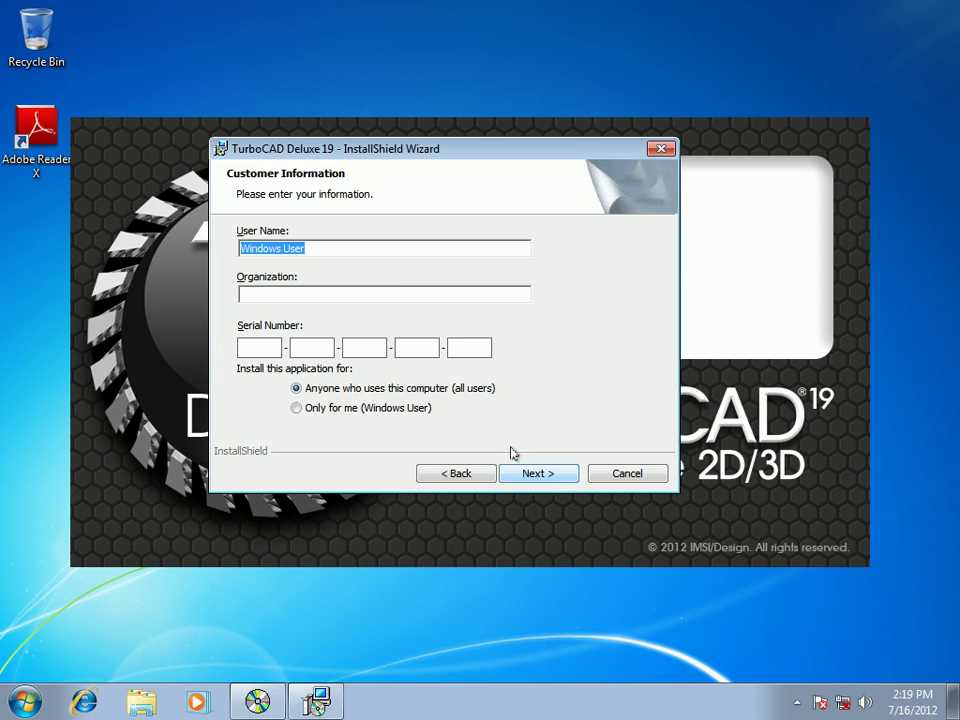
Enter the product serial number on the Customer Information page and continue.
left_click_drag(321, 146, 365, 158)
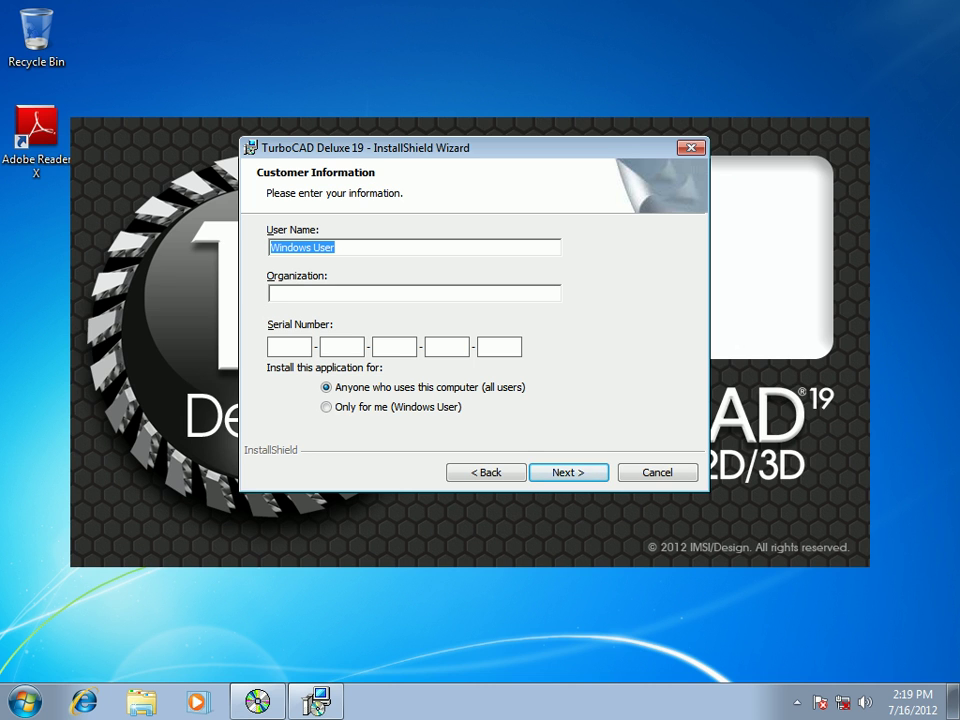
left_click(297, 348)
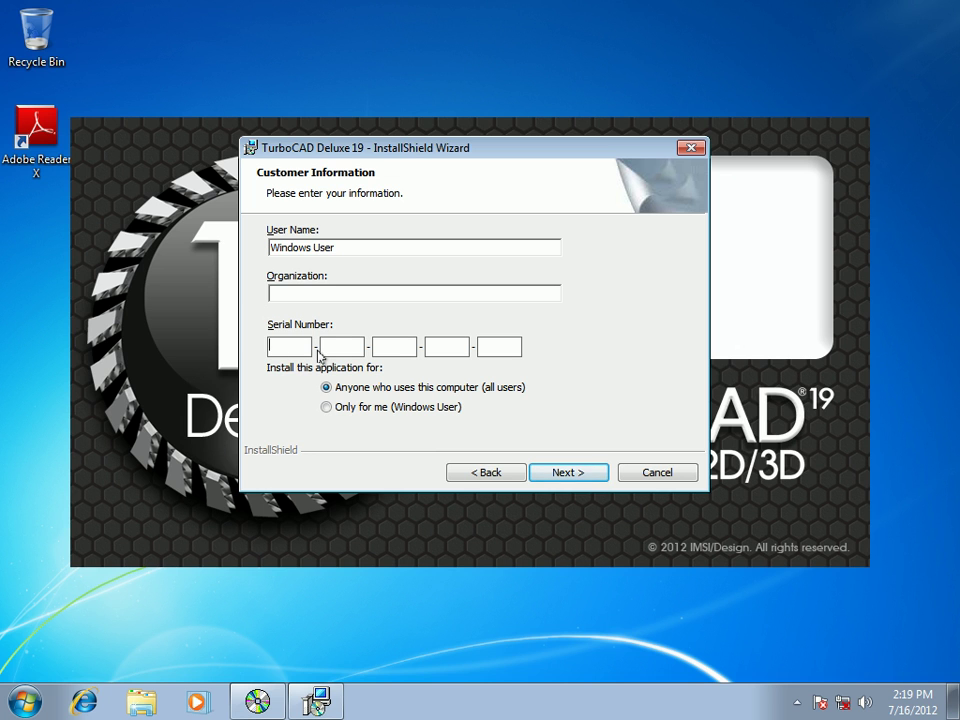
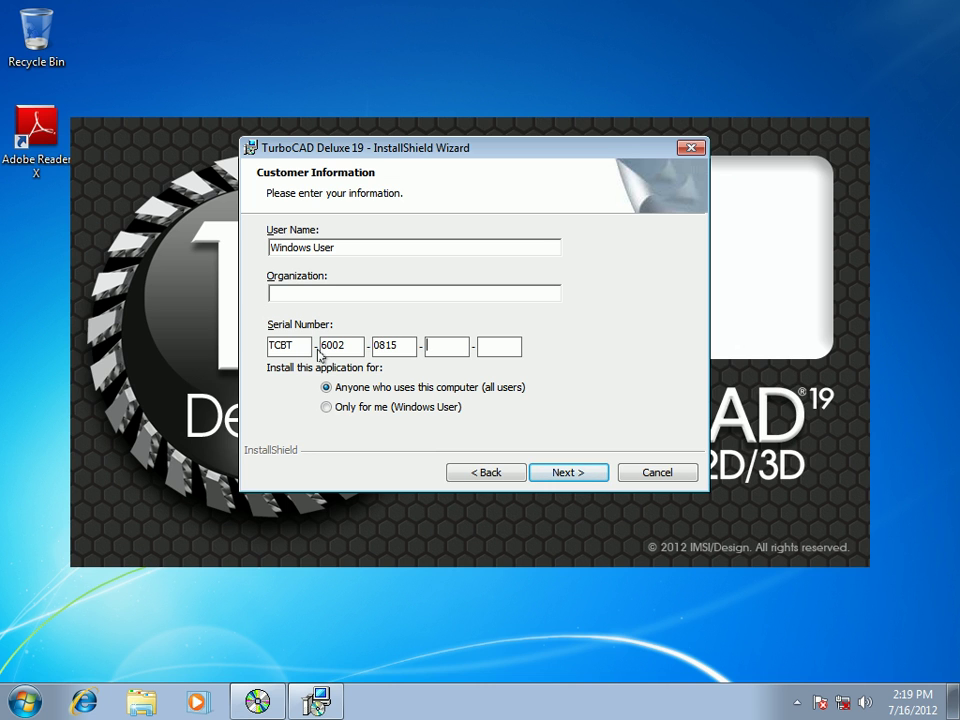
left_click(572, 477)
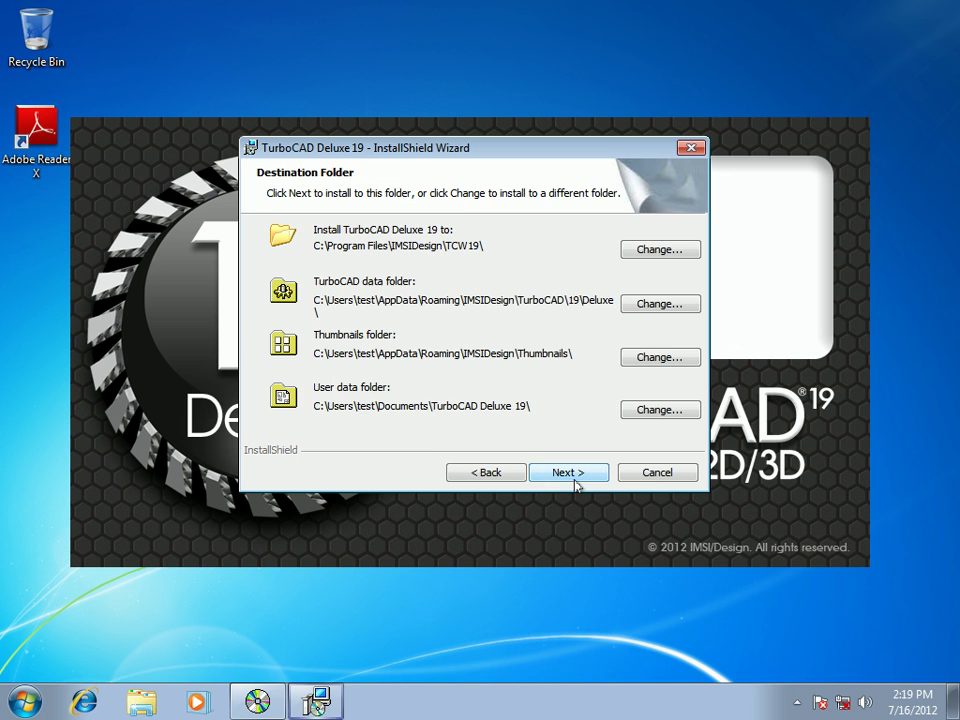
Keep the default C:\Program Files\IMSIDesign\TCW19\ install folder and default data folders.
left_click_drag(429, 148, 417, 151)
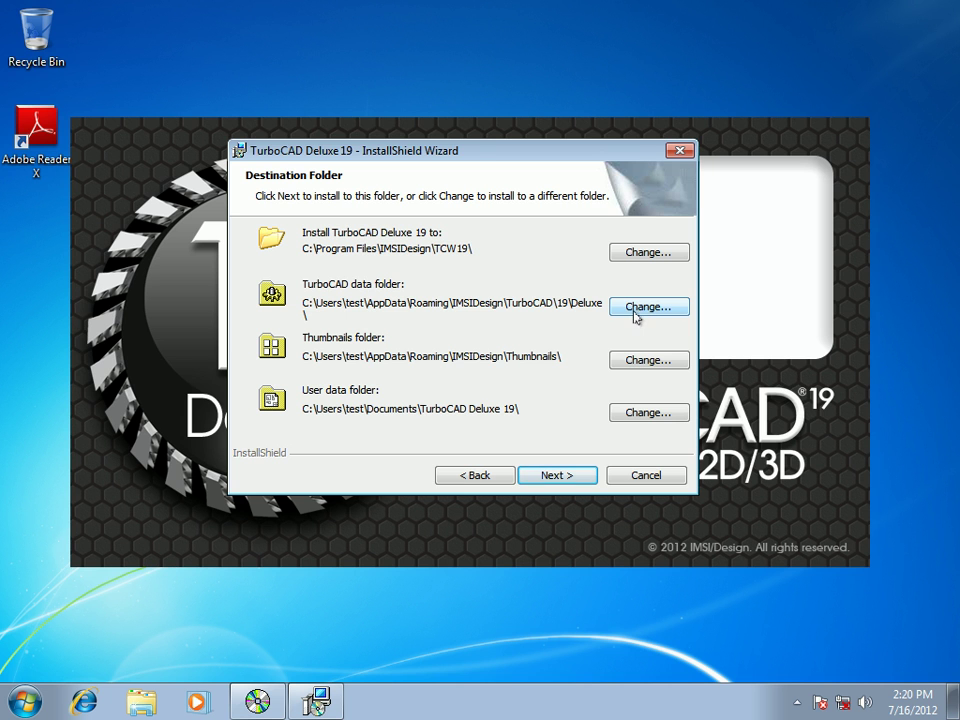
mouse_move(463, 157)
left_mouse_down()
mouse_move(508, 150)
mouse_move(472, 159)
left_mouse_up()
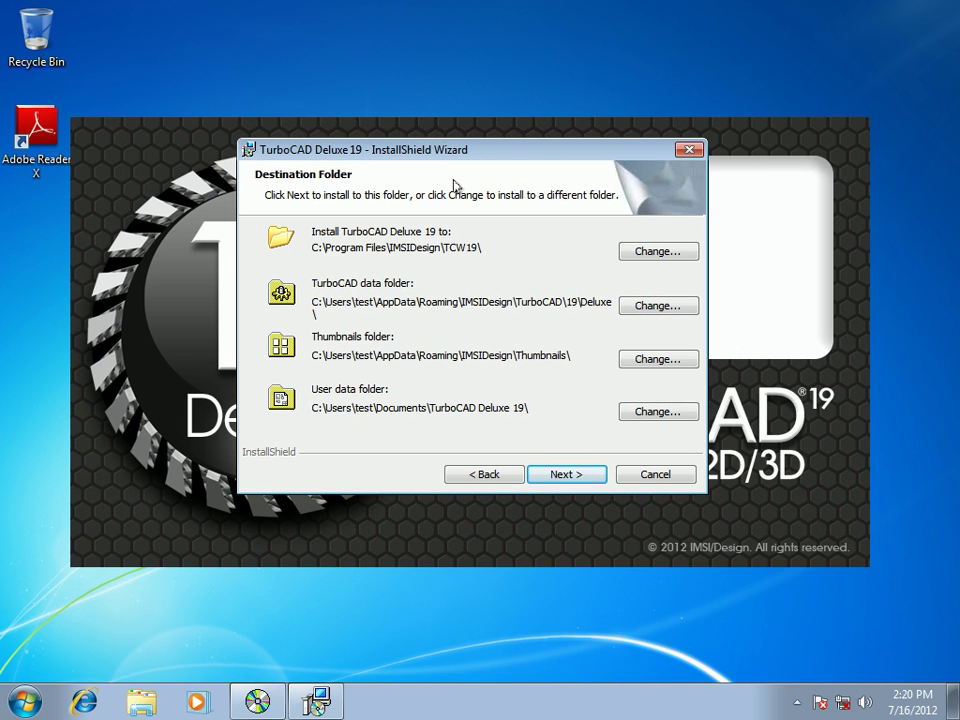
left_click(551, 475)
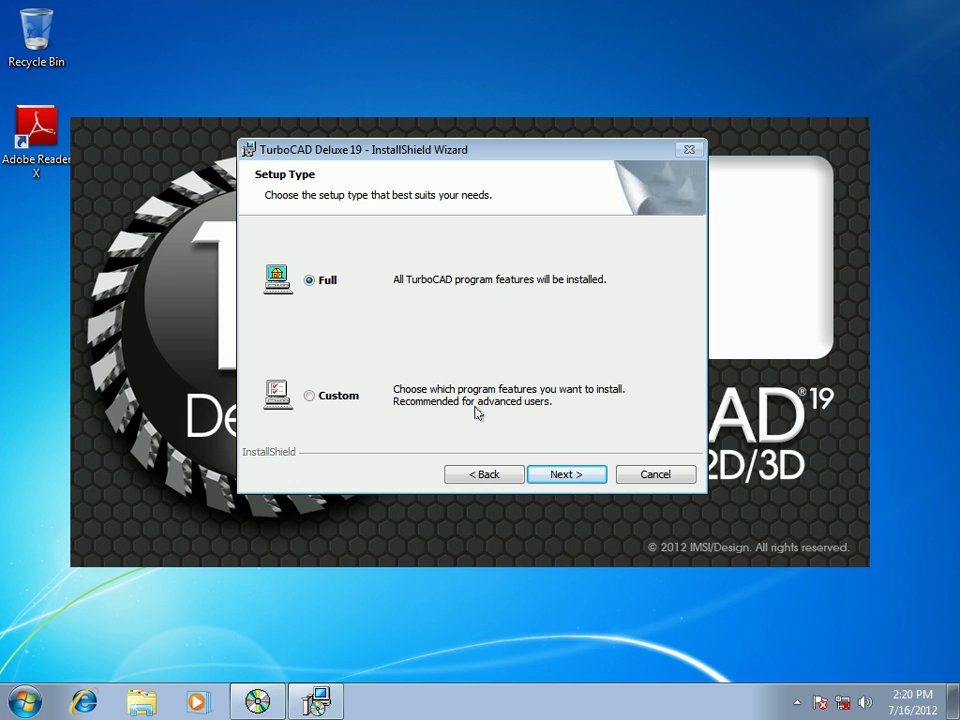
Keep the Full setup type and begin the installation.
left_click(570, 476)
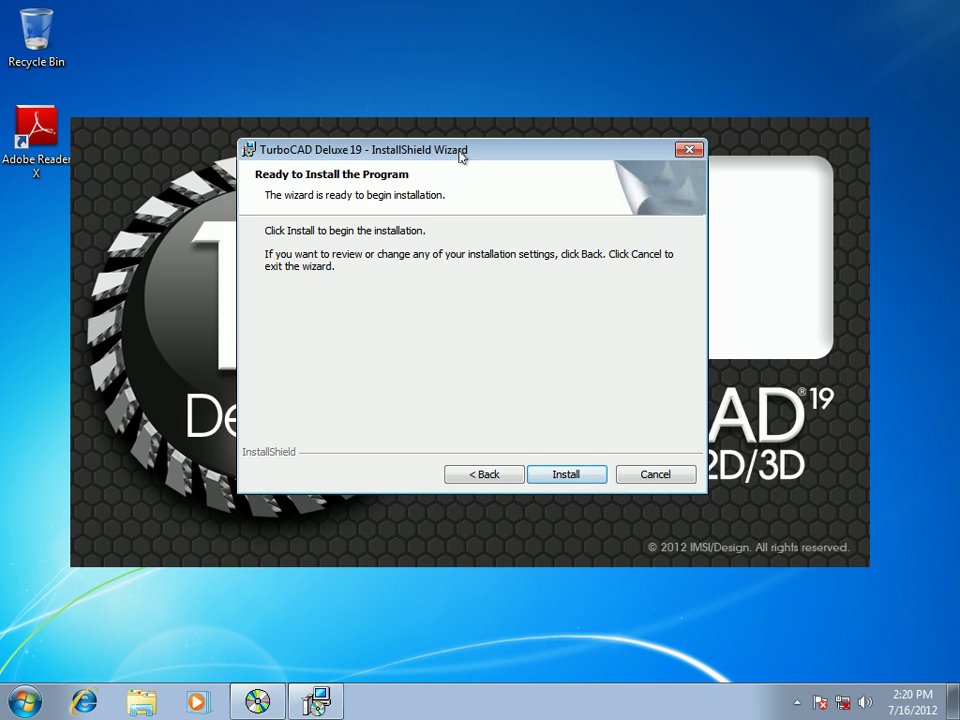
left_click_drag(461, 154, 453, 143)
left_click(568, 463)
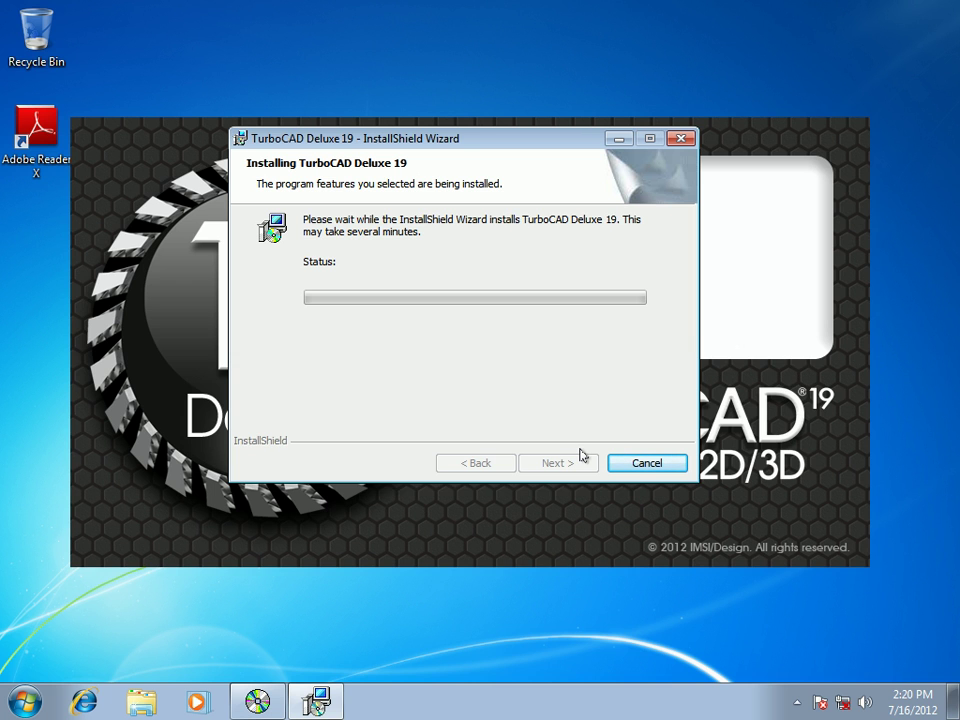
Let the TurboCAD Deluxe 19 installation run to completion.
left_click_drag(461, 146, 495, 160)
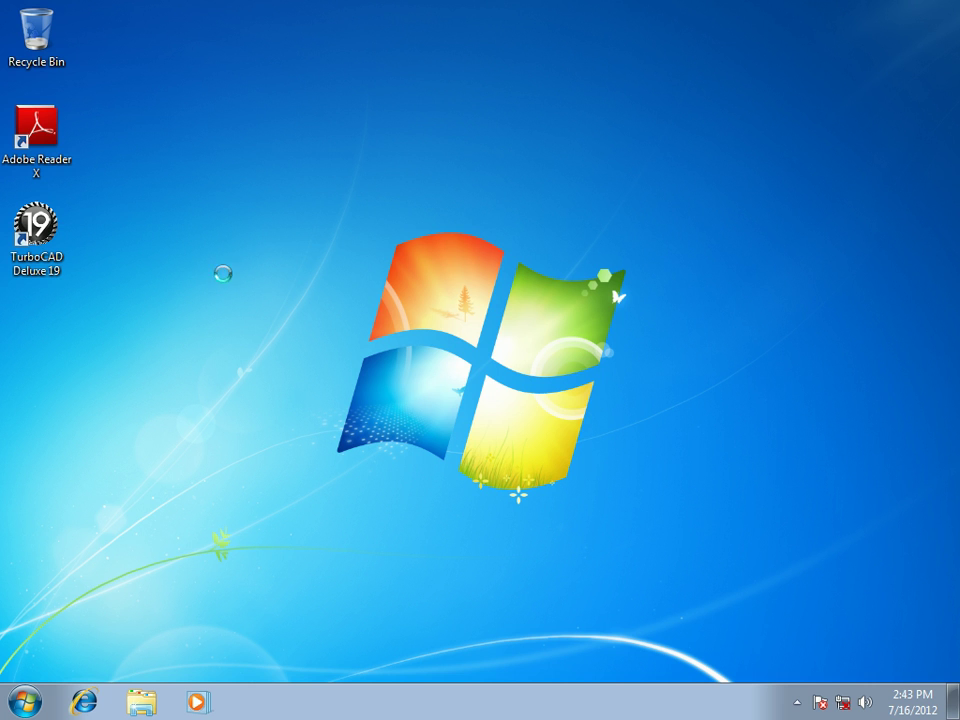
Start TurboCAD Deluxe 19 from its desktop shortcut.
double_click(38, 230)
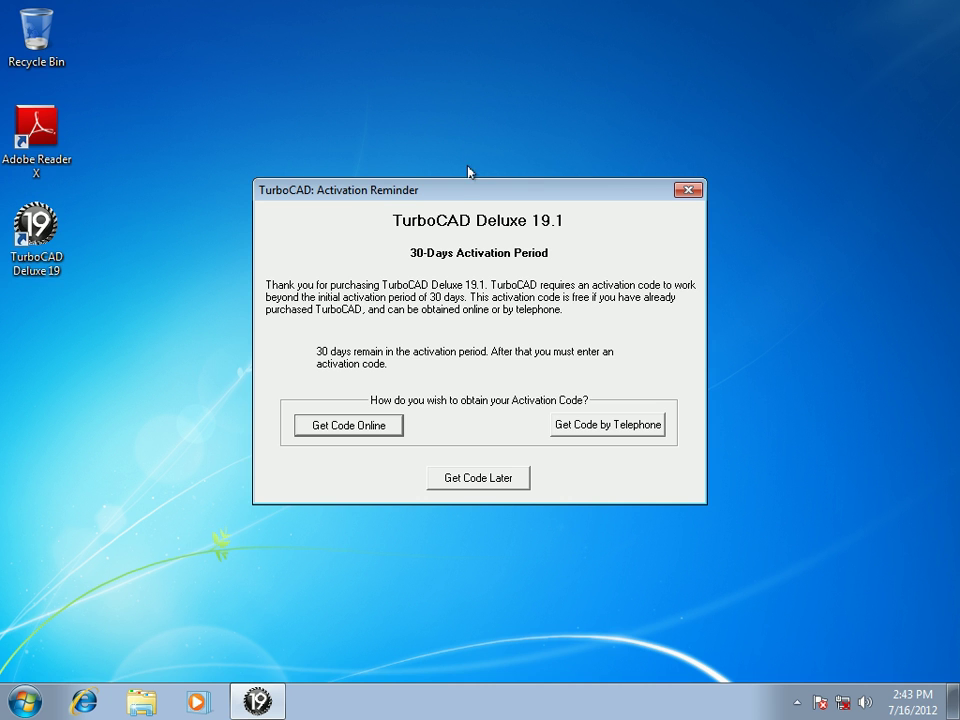
Choose 'Get Code Online' in the Activation Reminder.
left_click_drag(456, 191, 456, 160)
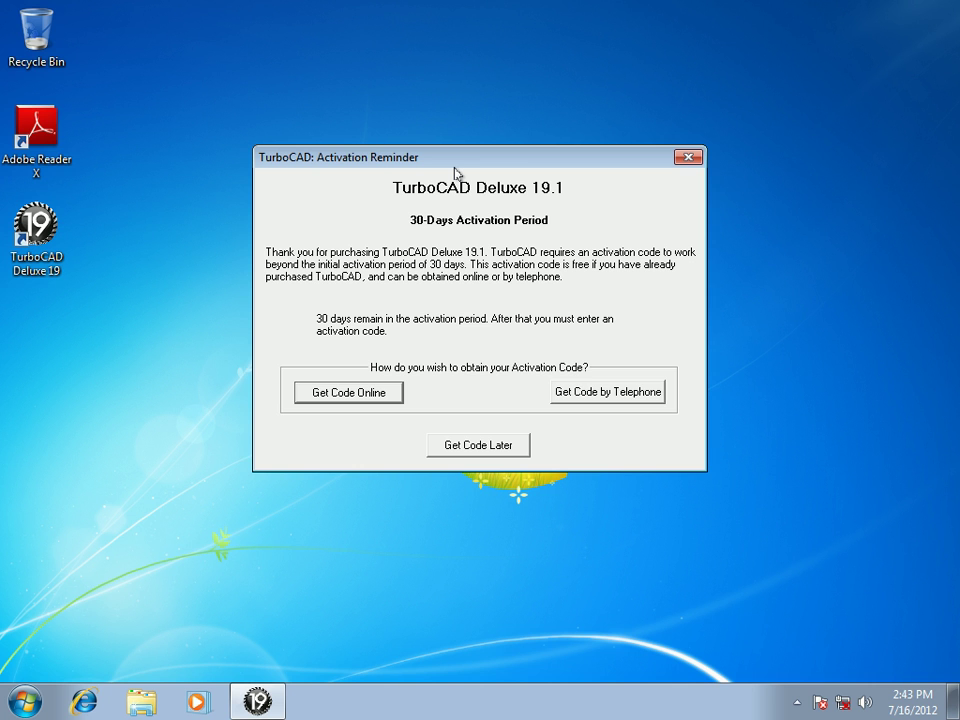
left_click_drag(452, 161, 462, 131)
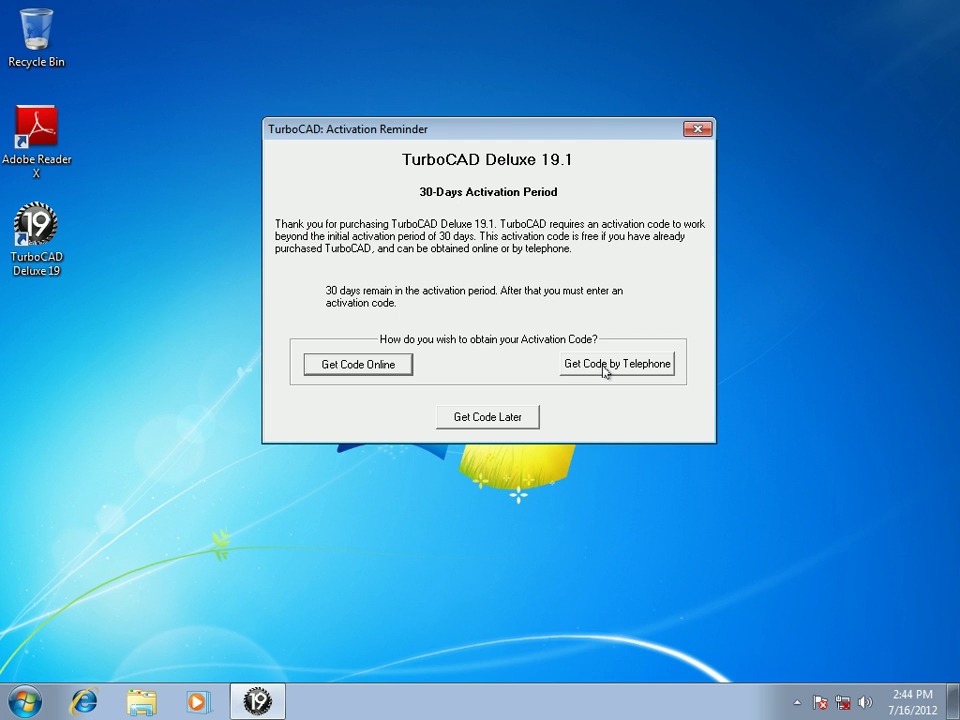
left_click(384, 366)
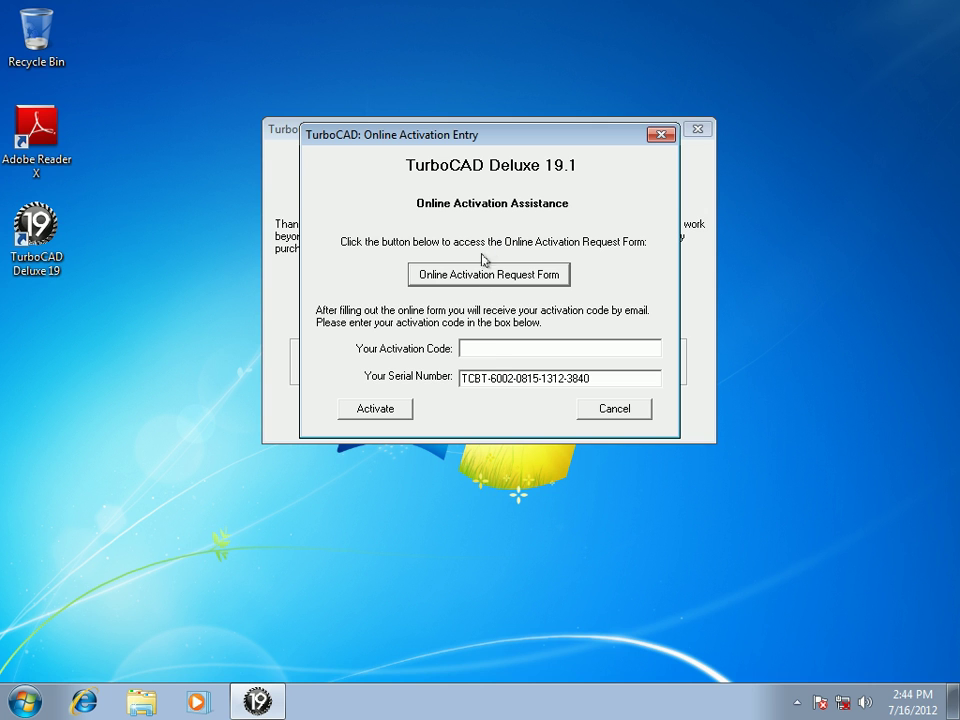
Paste the activation code, activate TurboCAD Deluxe 19 online, and acknowledge the success message.
left_click(490, 347)
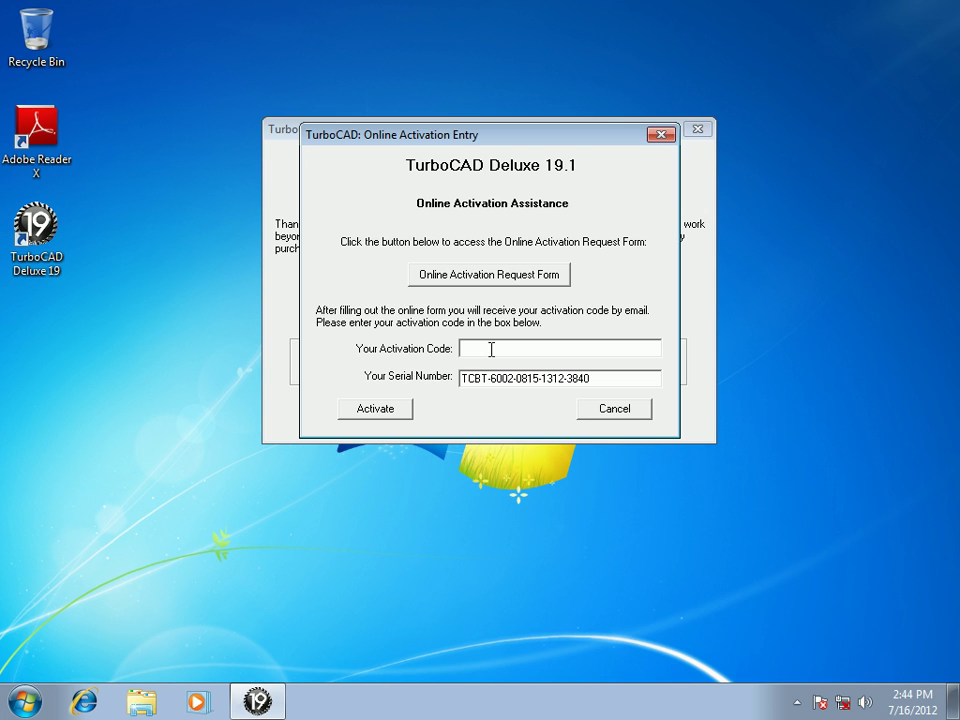
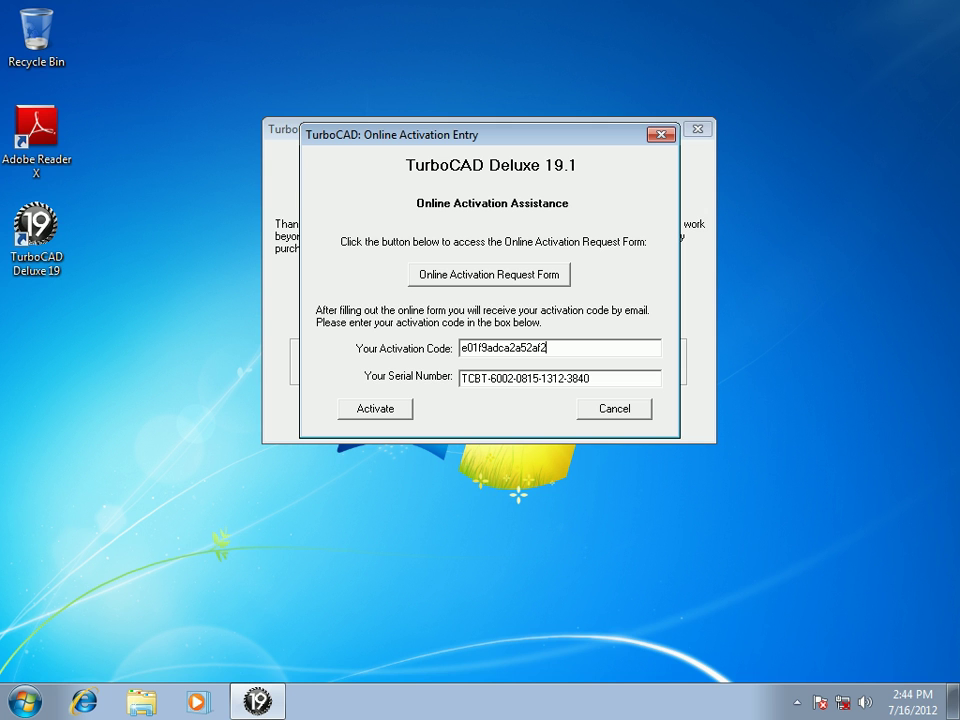
left_click(400, 418)
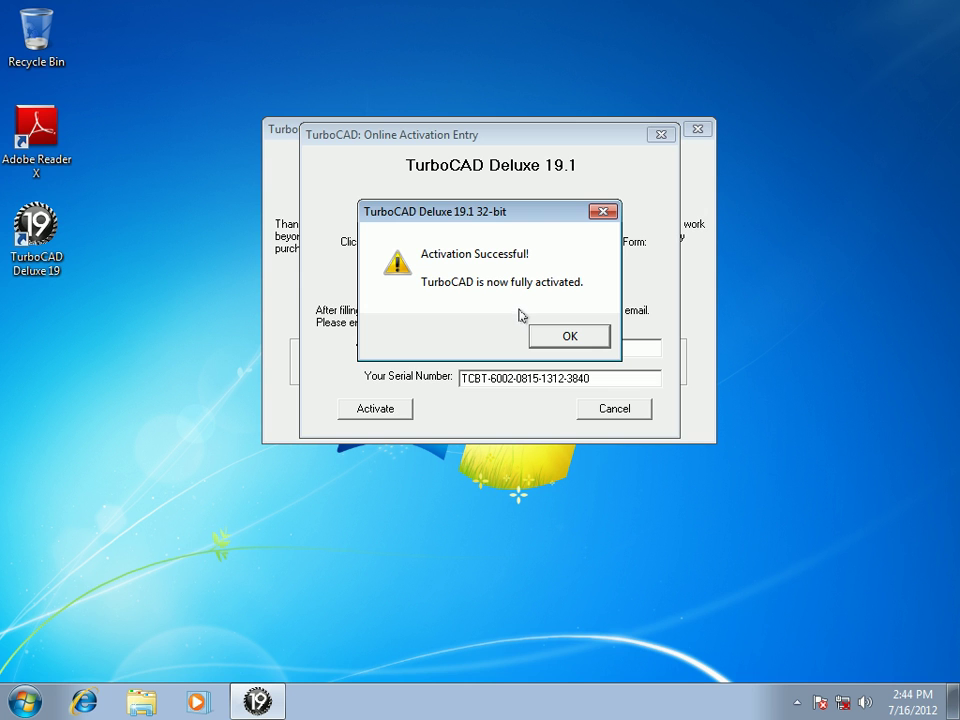
left_click(580, 335)
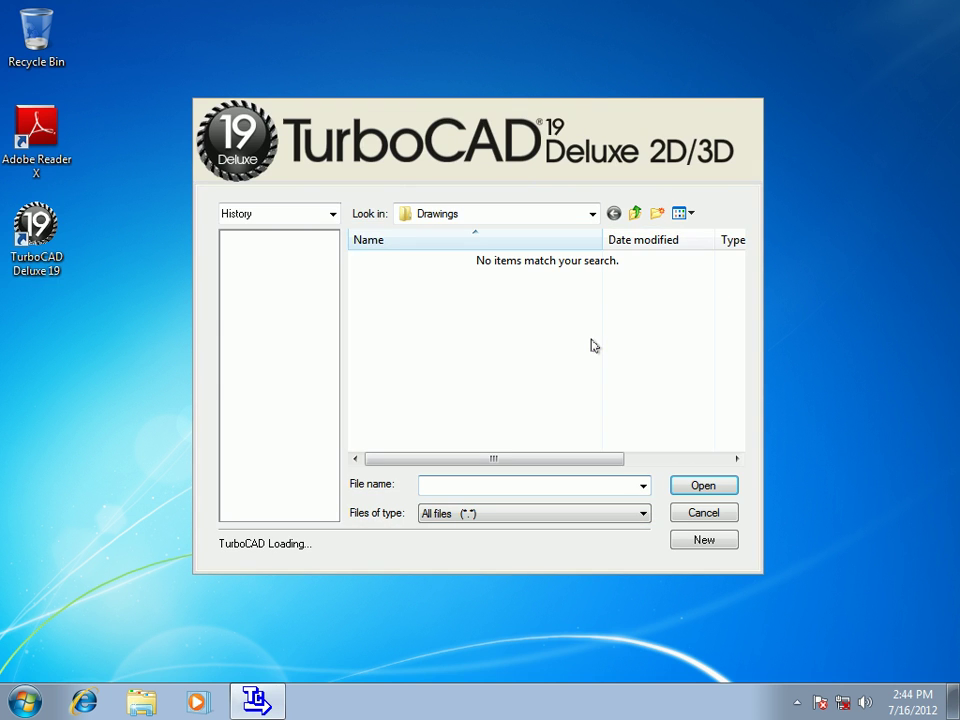
Choose New in the TurboCAD start dialog to begin a blank drawing.
mouse_move(534, 148)
left_mouse_down()
mouse_move(530, 137)
mouse_move(540, 149)
left_mouse_up()
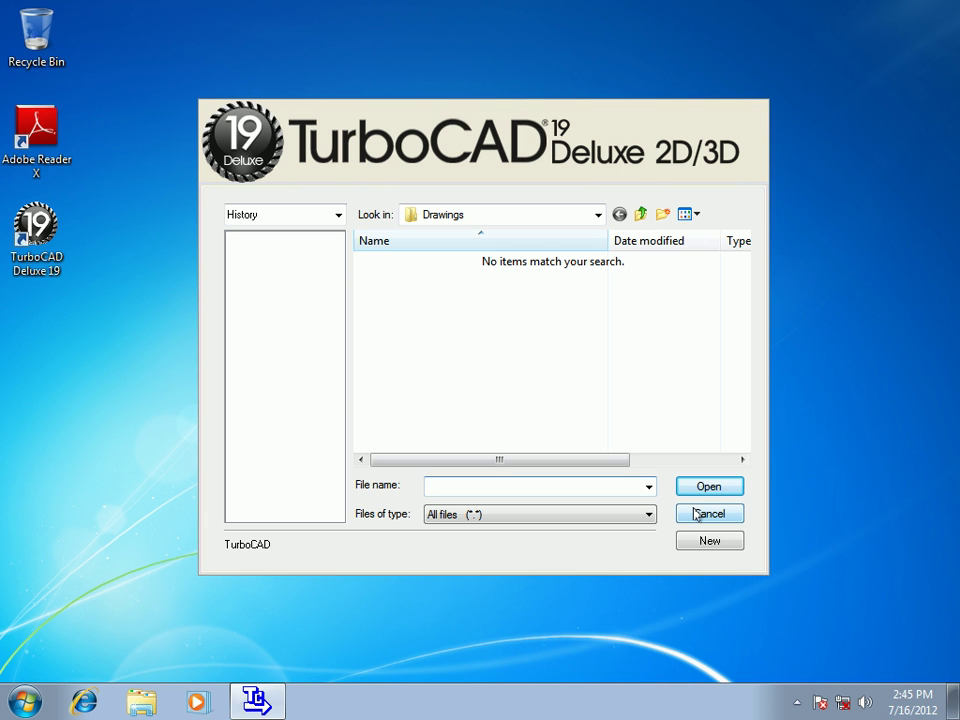
left_click(713, 545)
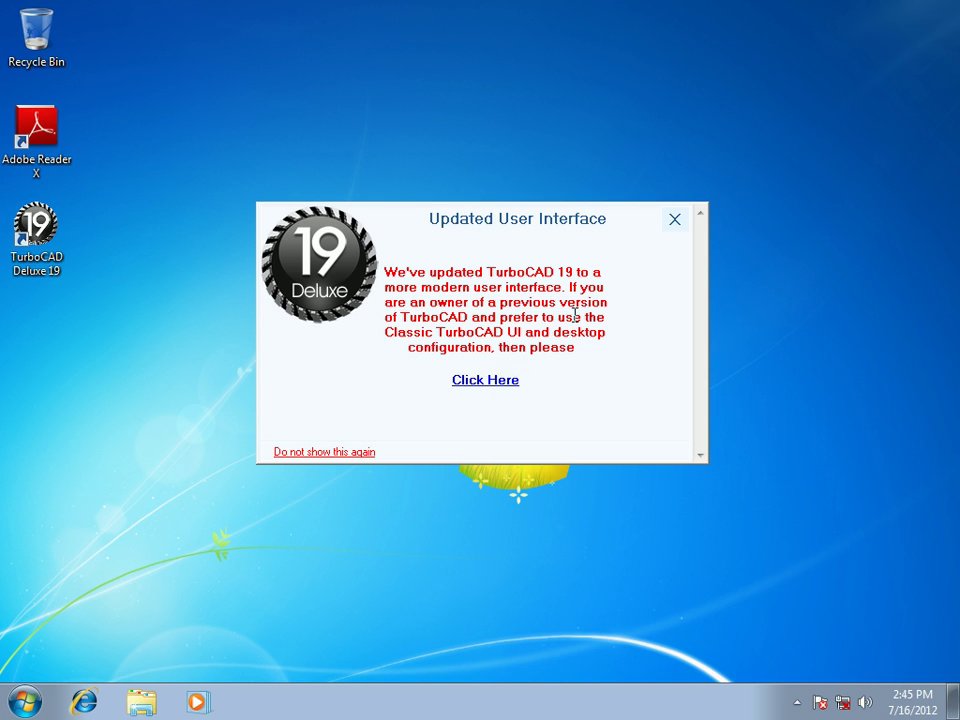
Close the Updated User Interface notice without switching to the Classic UI.
left_click(676, 220)
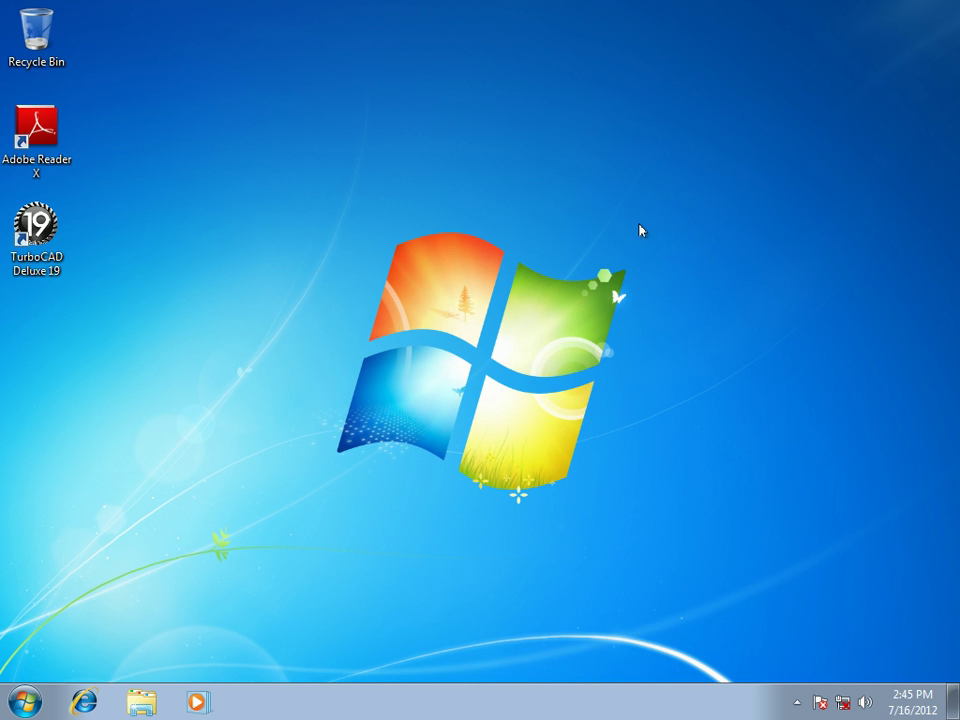